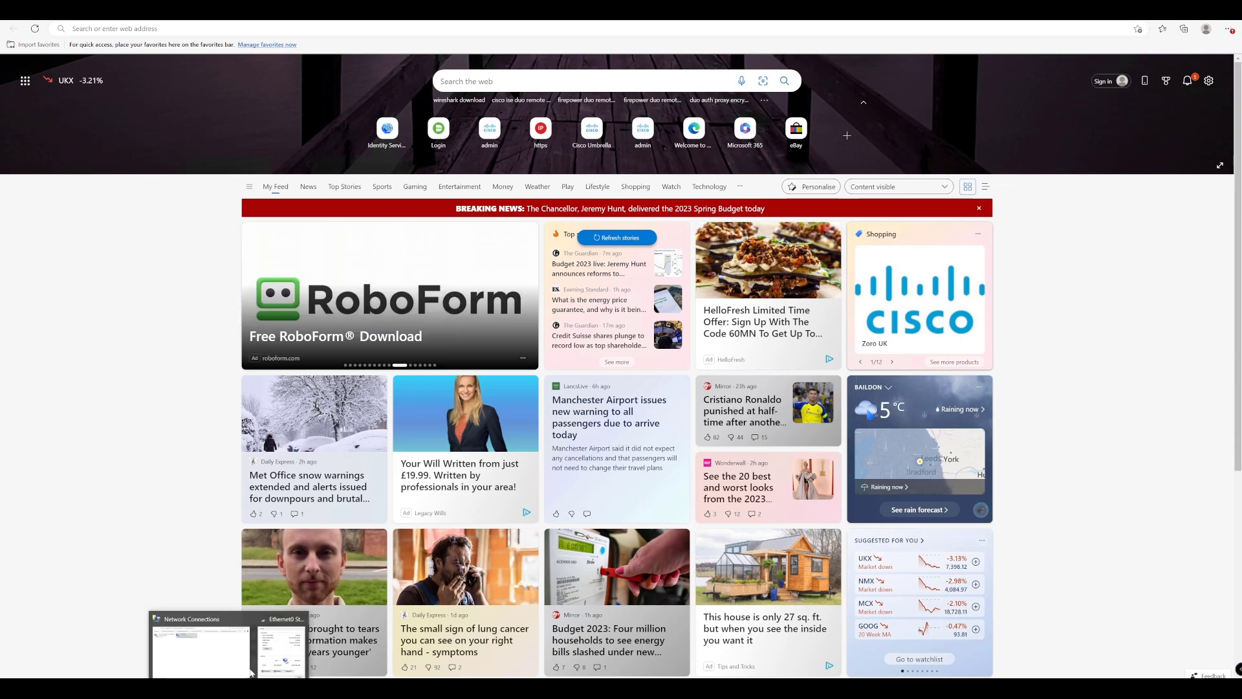
Step: Confirm in Ethernet0's connection details that the IPv4 DNS server is 8.8.8.8, then close both windows
click(202, 644)
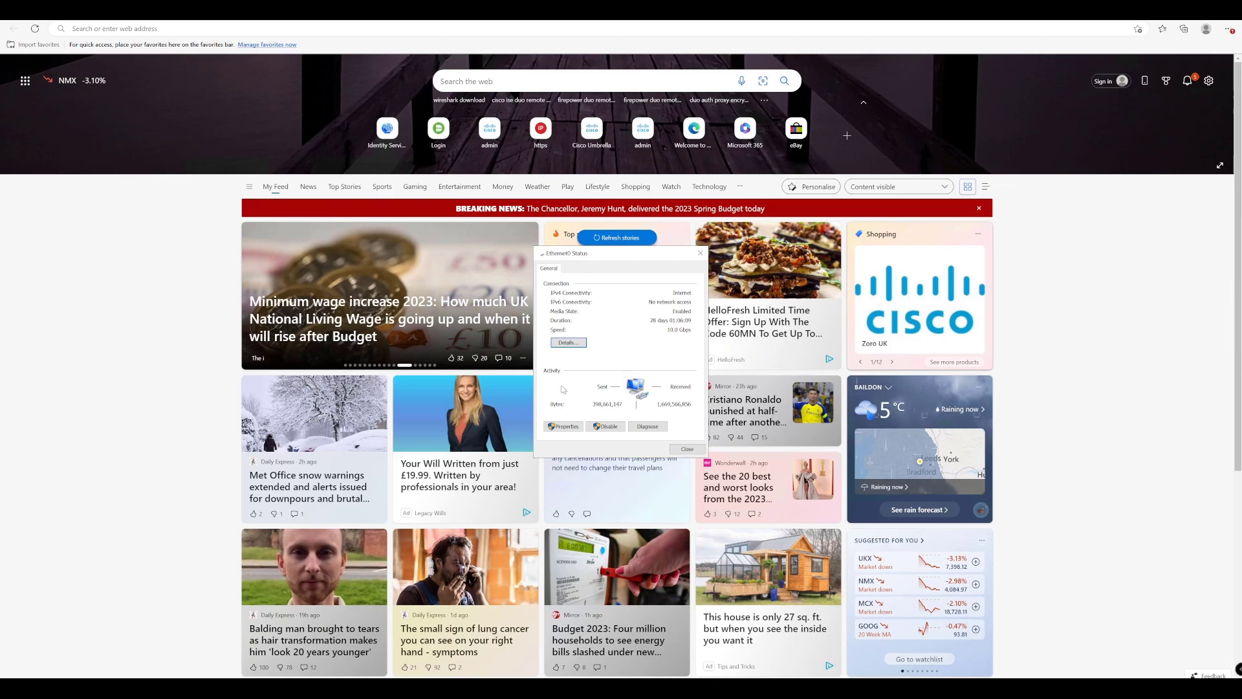
click(568, 342)
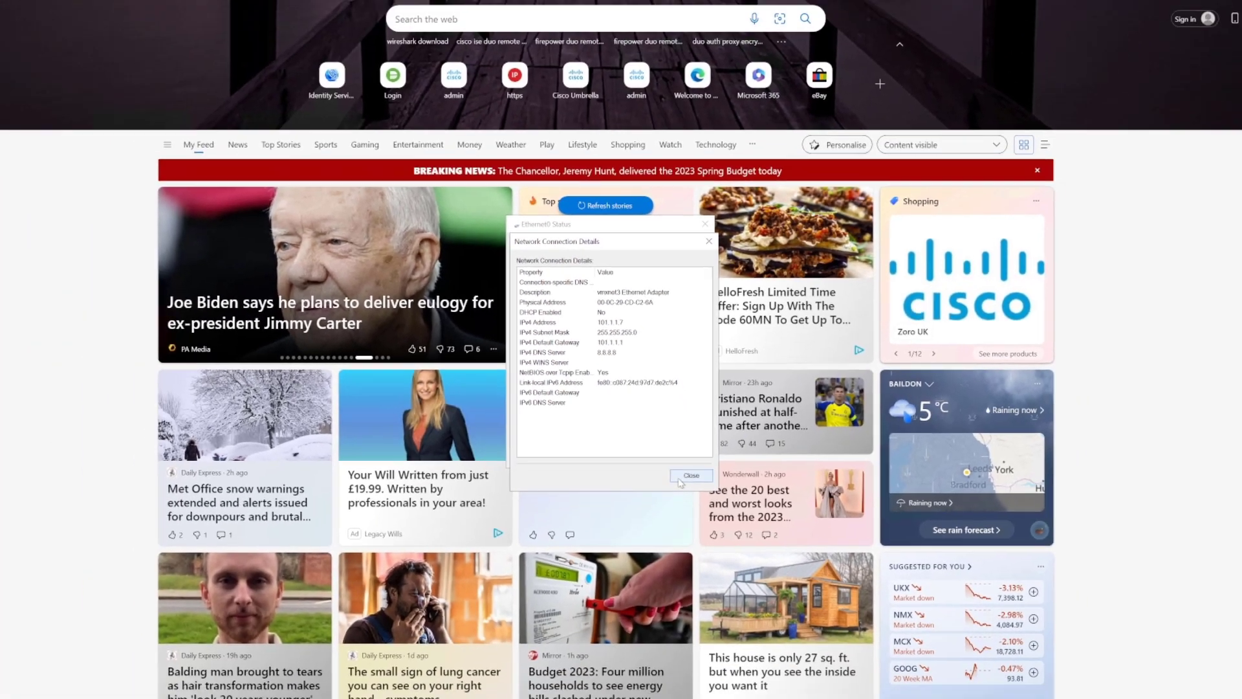
click(707, 544)
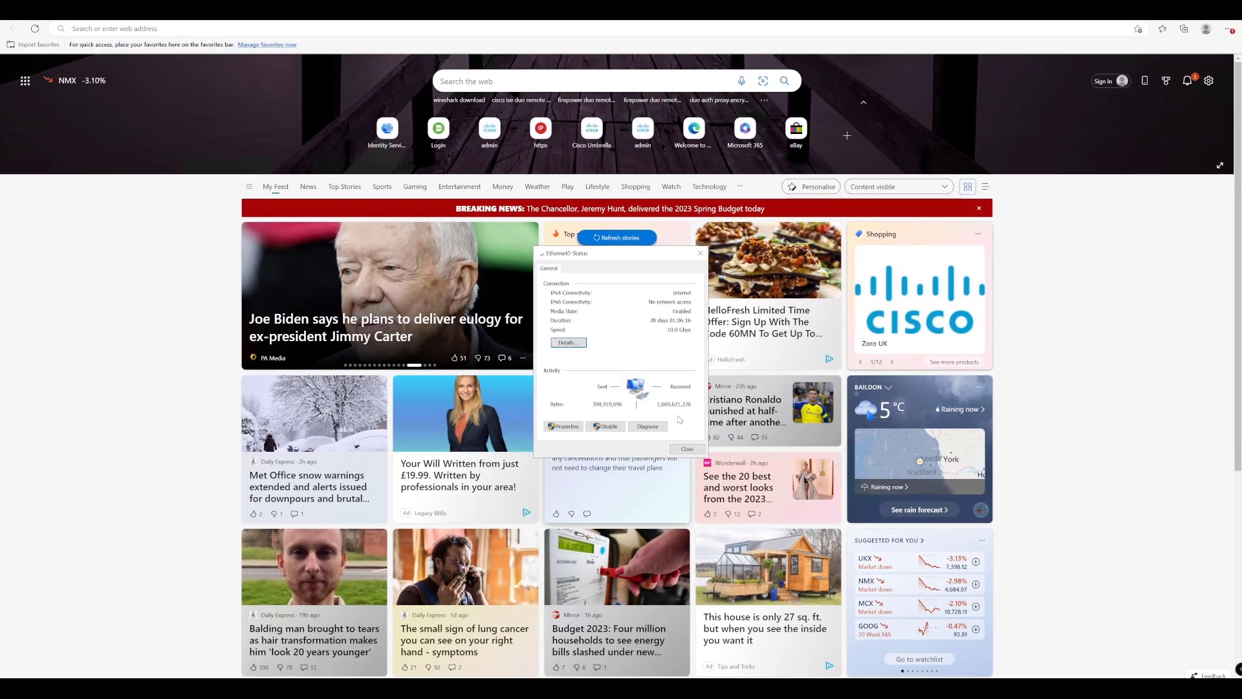
click(701, 254)
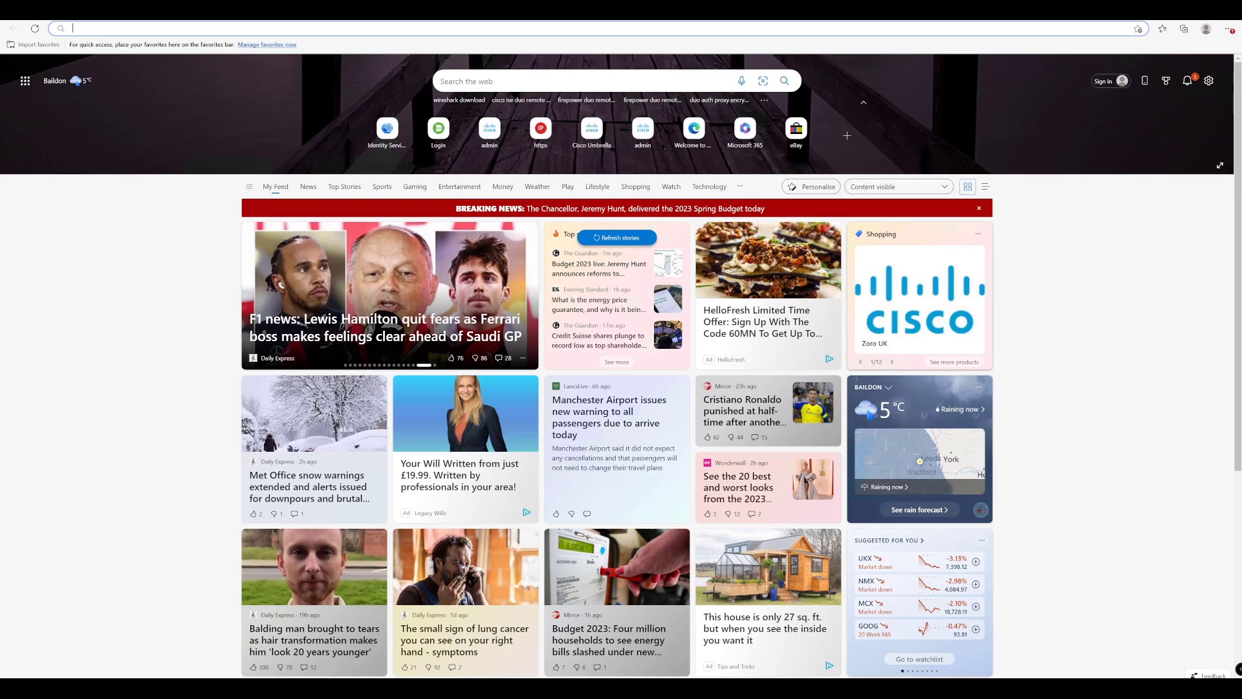
Step: Load welcome.umbrella.com in Edge, which shows Umbrella's Oops page
text(wel)
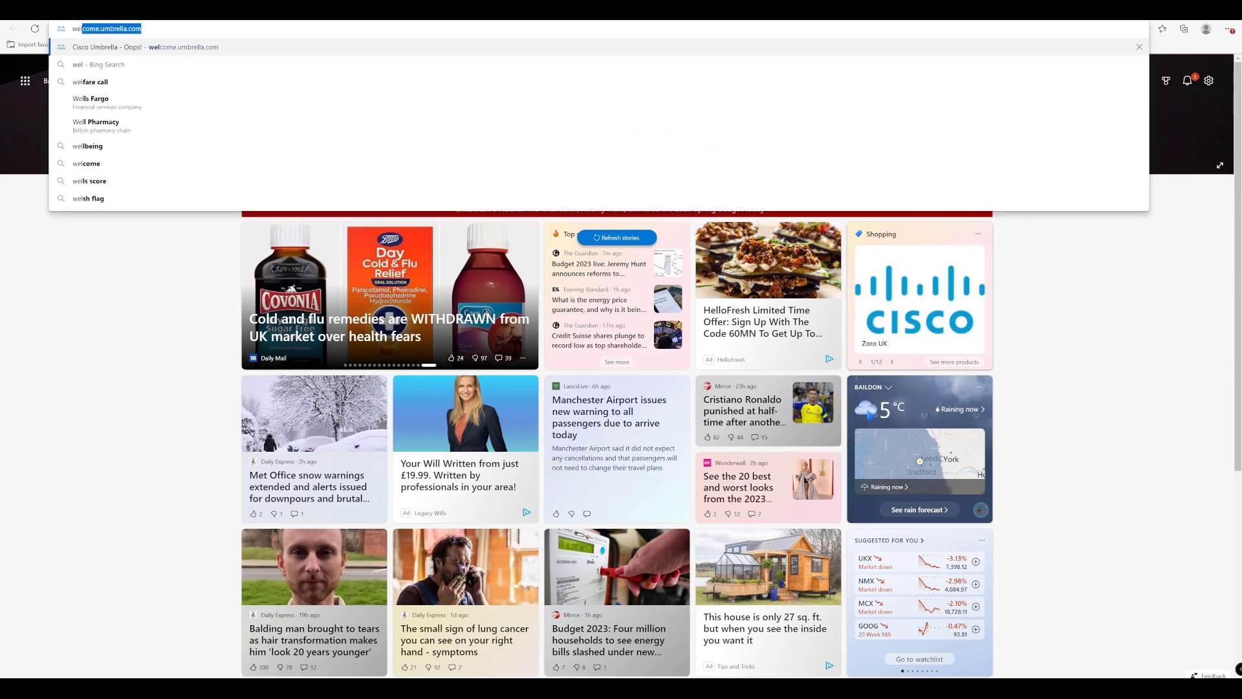
key(Return)
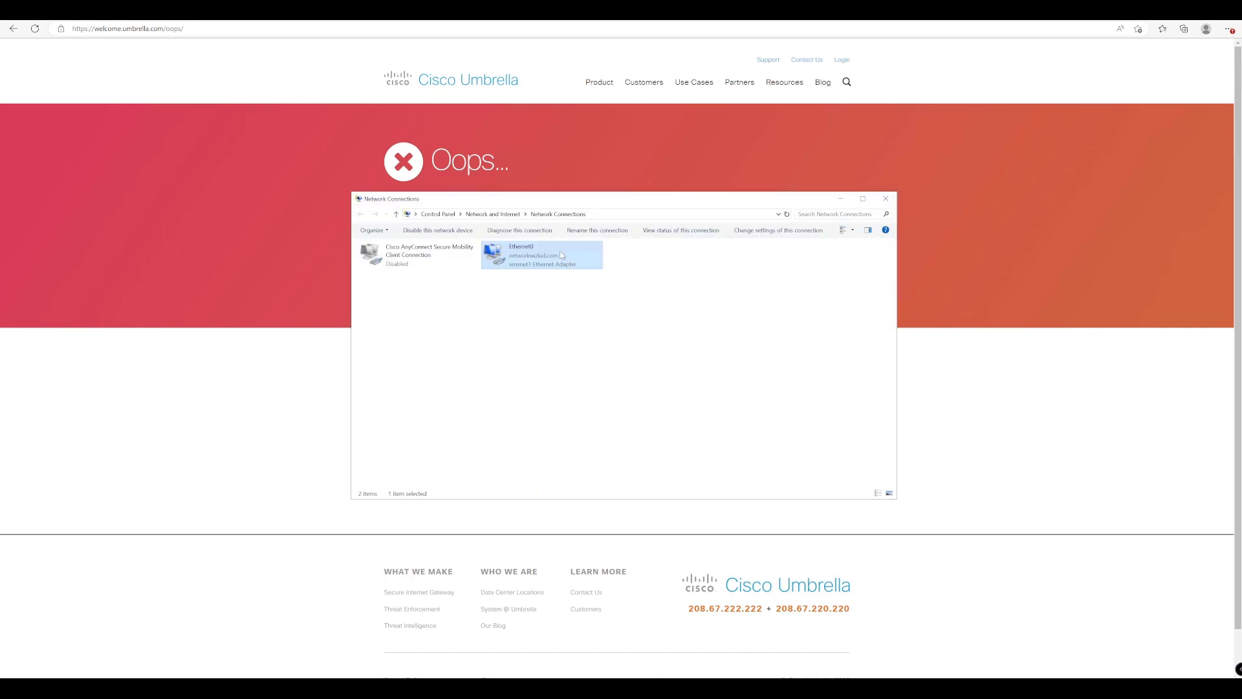
Step: Open the Ethernet0 Properties dialog from its Status window
double_click(559, 251)
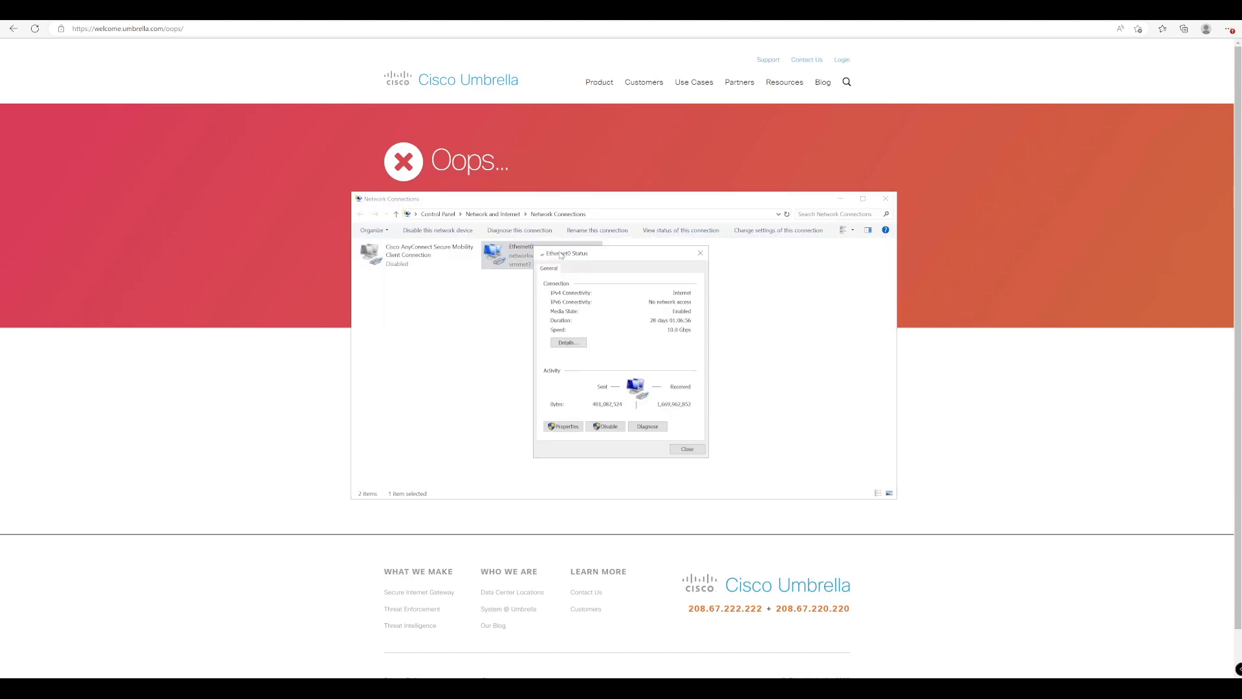
click(557, 427)
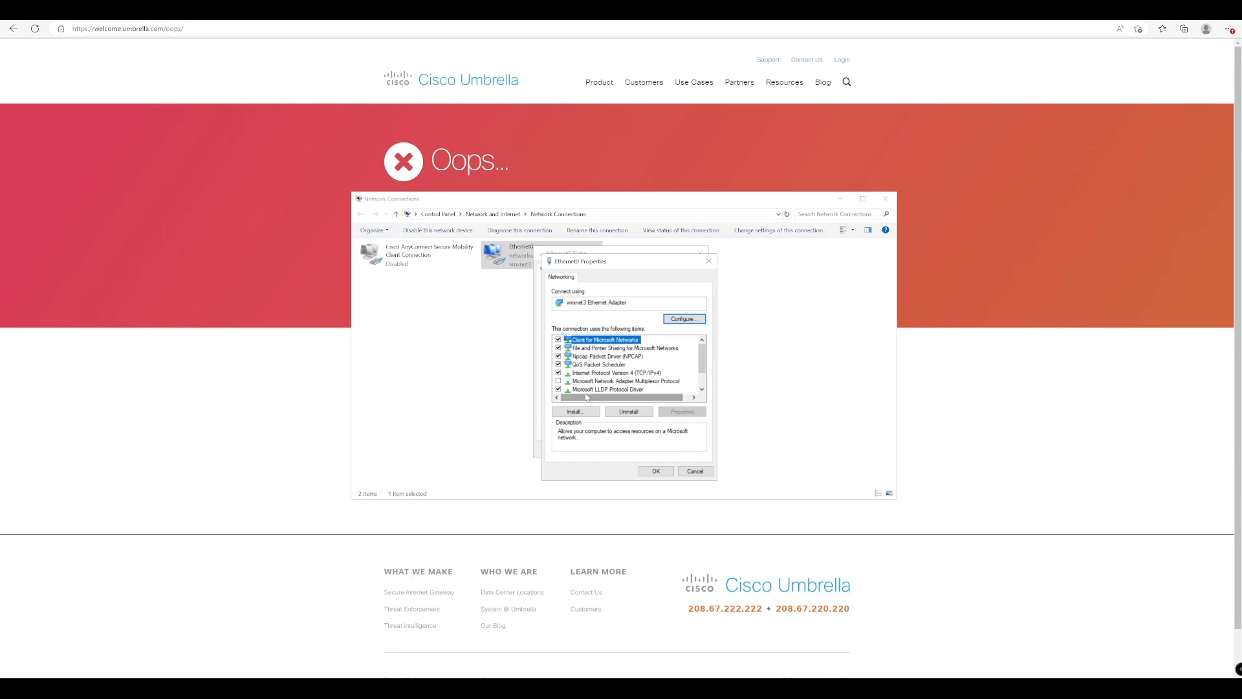
Step: Set Ethernet0's IPv4 preferred DNS to 208.67.222.222 and alternate DNS to 208.67.220.220, and save
double_click(616, 373)
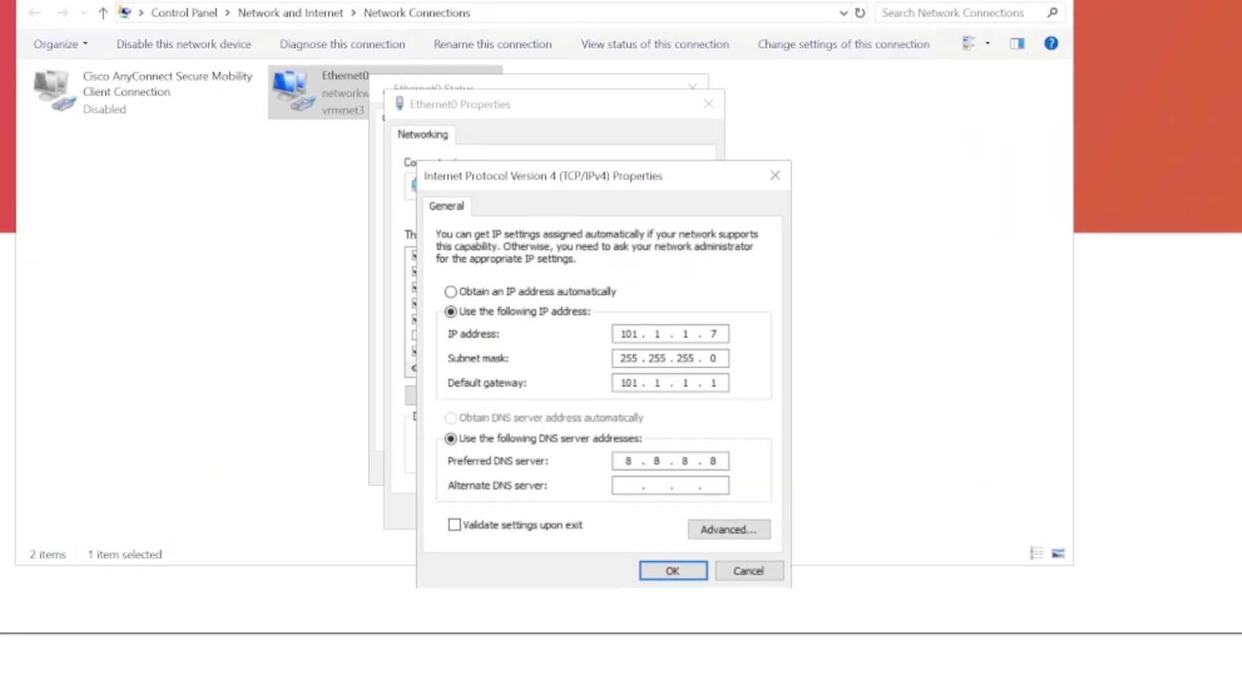
double_click(712, 451)
key(BackSpace)
key(BackSpace)
key(BackSpace)
key(BackSpace)
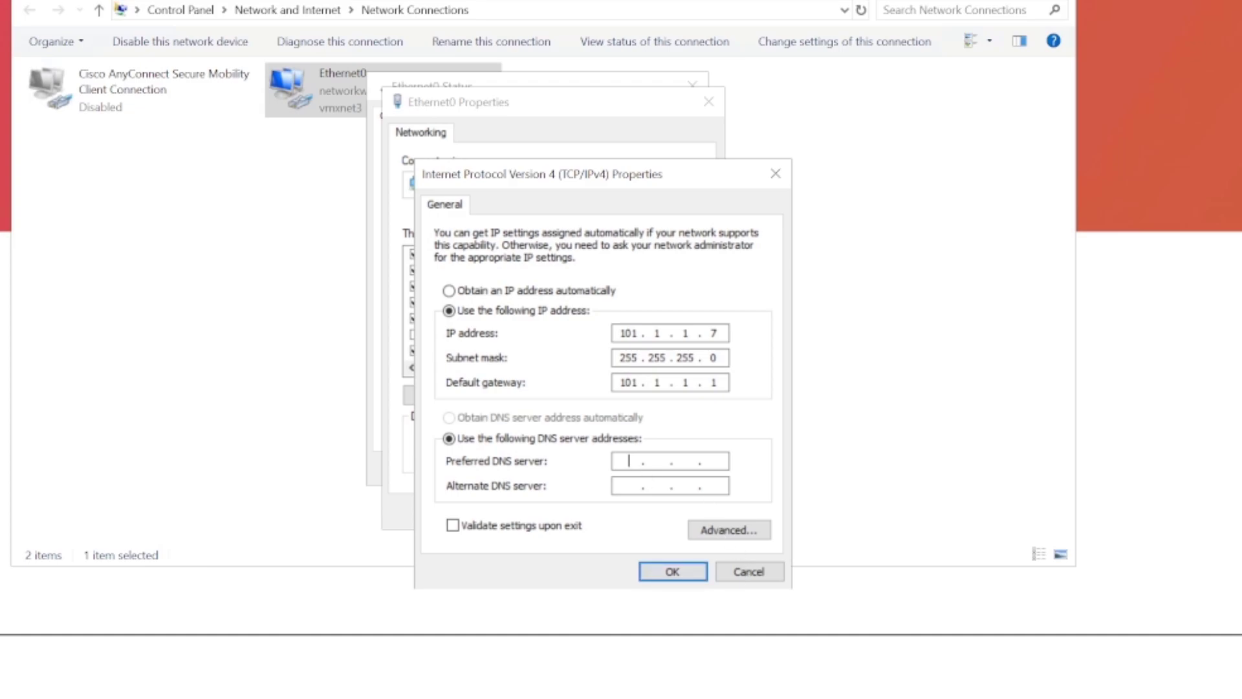
text(208 . 67 . 222 . 222)
click(628, 485)
text(208 . )
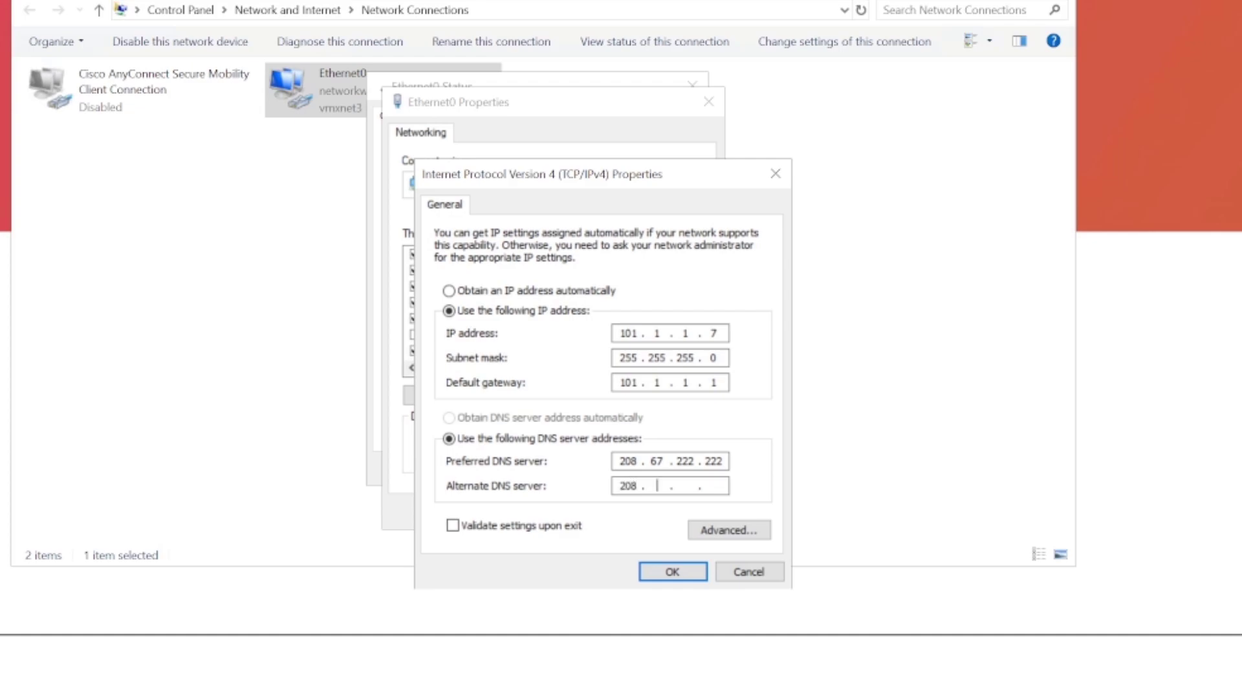
text(67 . 220 . 220)
click(672, 571)
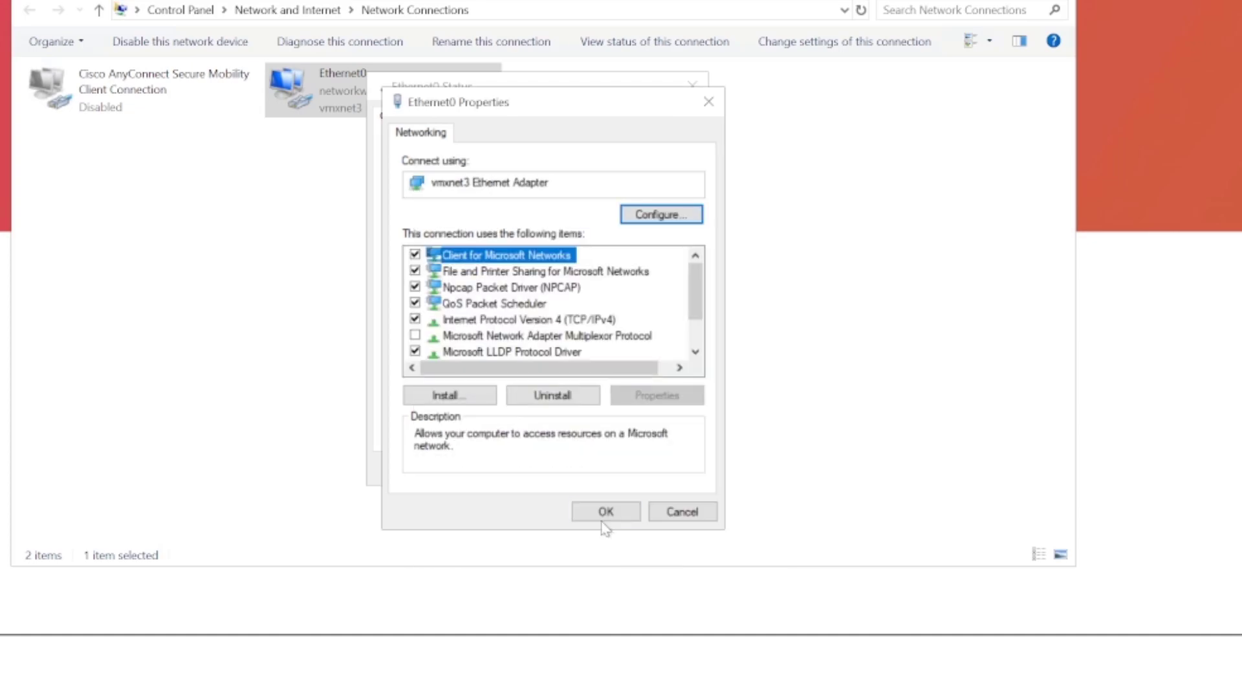
click(606, 519)
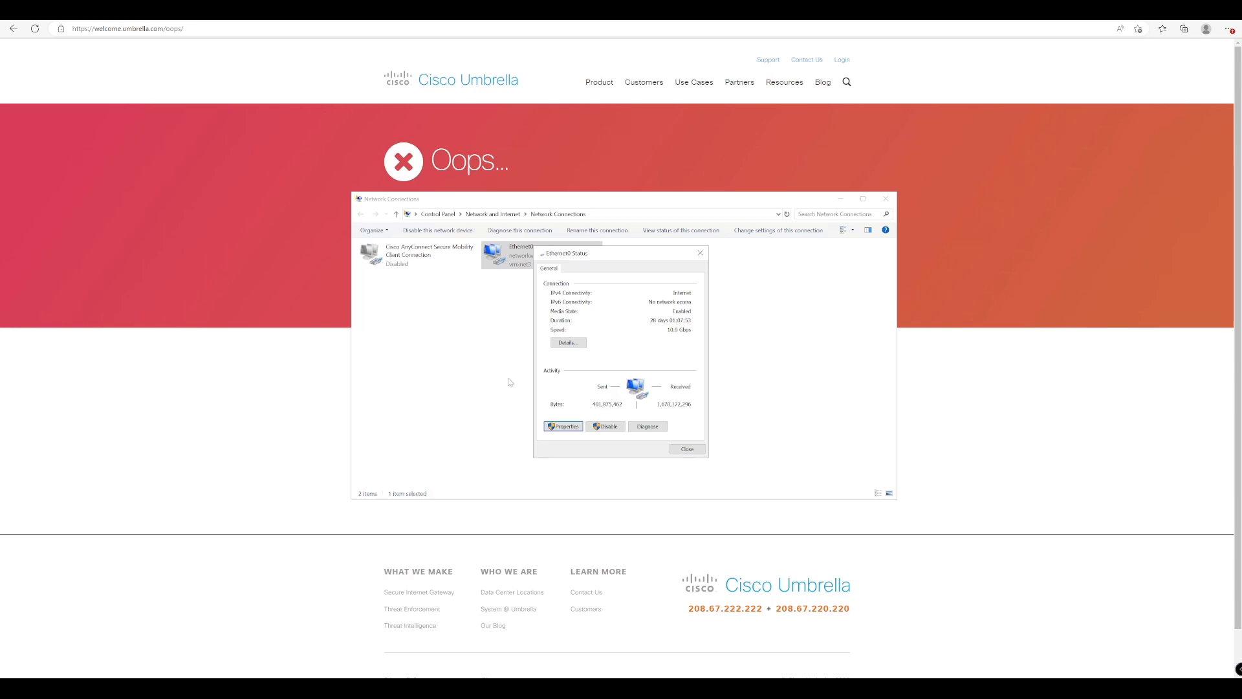
Step: Close the network windows and reload welcome.umbrella.com without /oops/ to get the green Welcome page
click(219, 220)
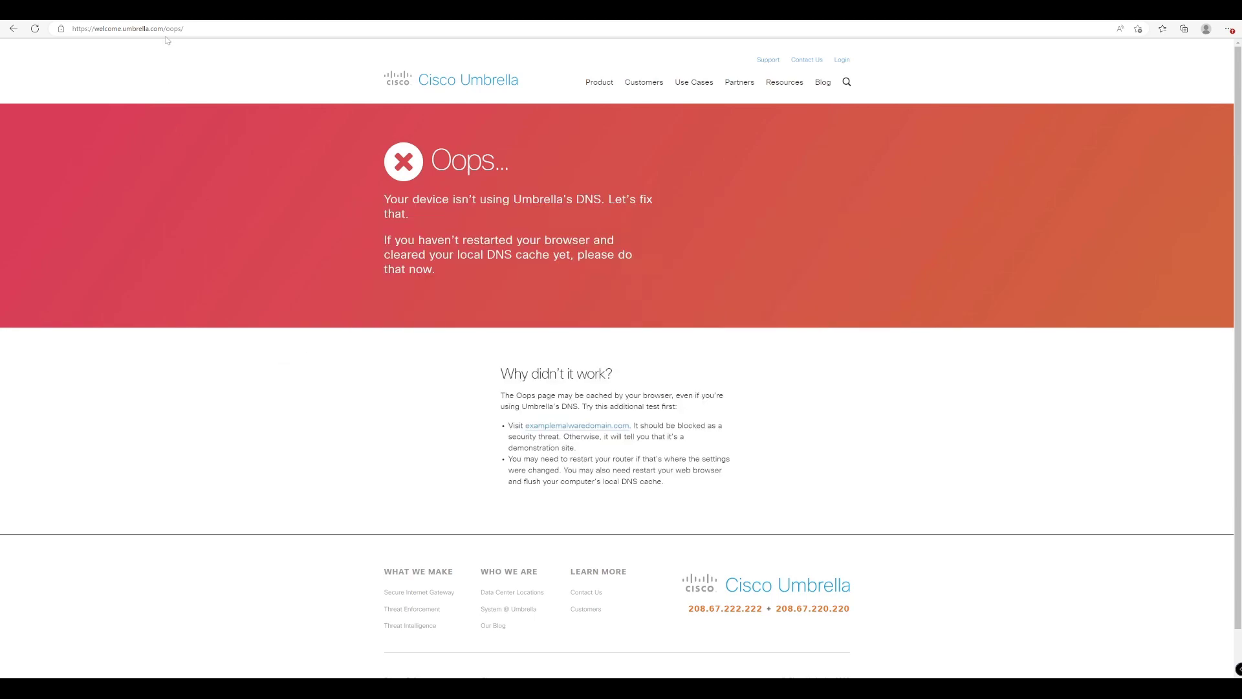
drag(183, 29, 170, 29)
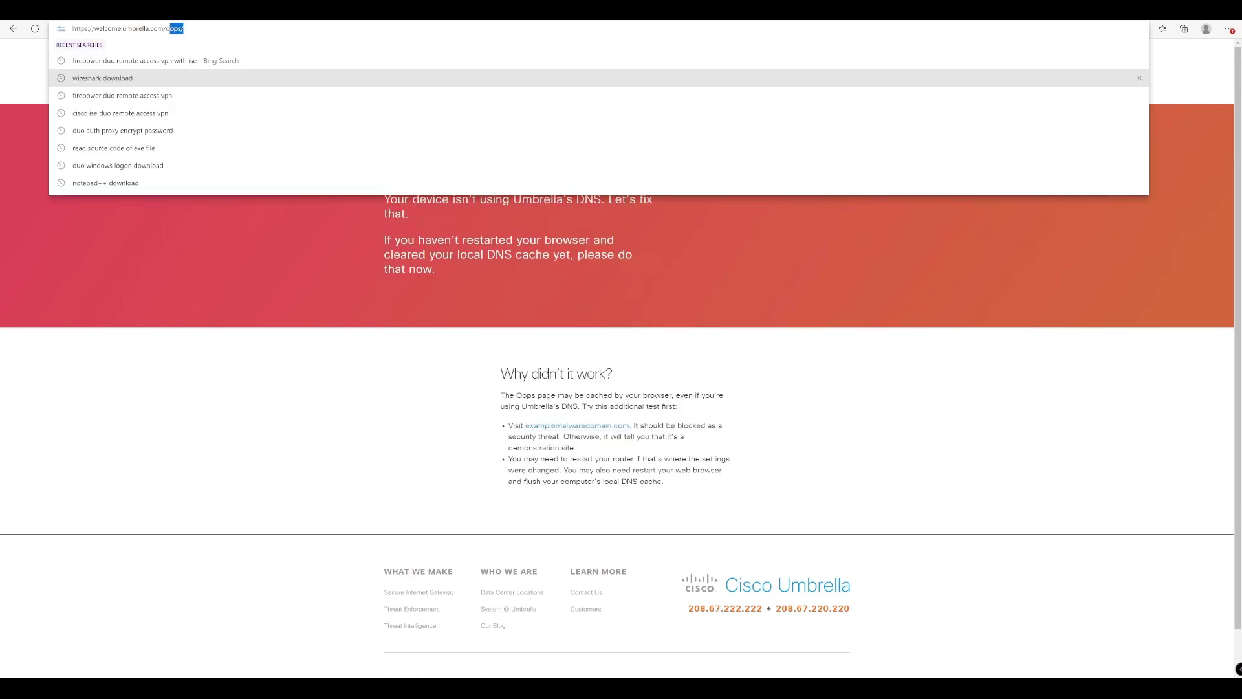
key(BackSpace)
key(BackSpace)
key(Return)
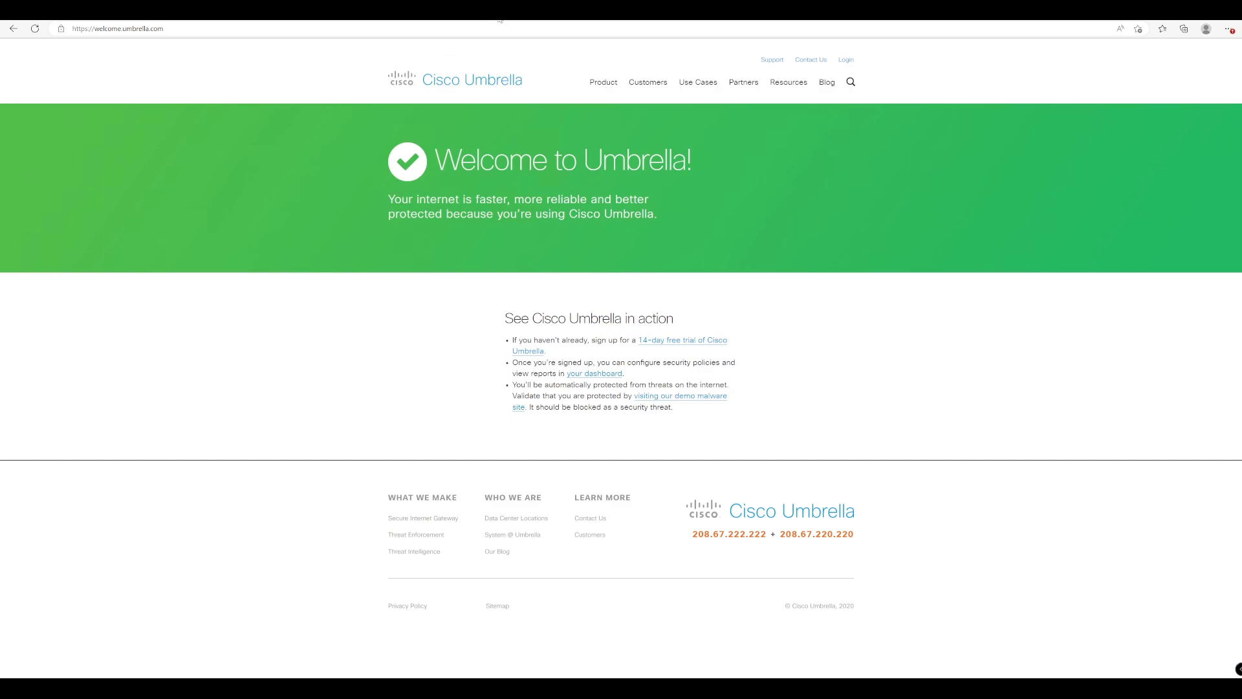
Step: Load facebook.com in a new browser tab
key(ctrl+t)
text(facebook.c)
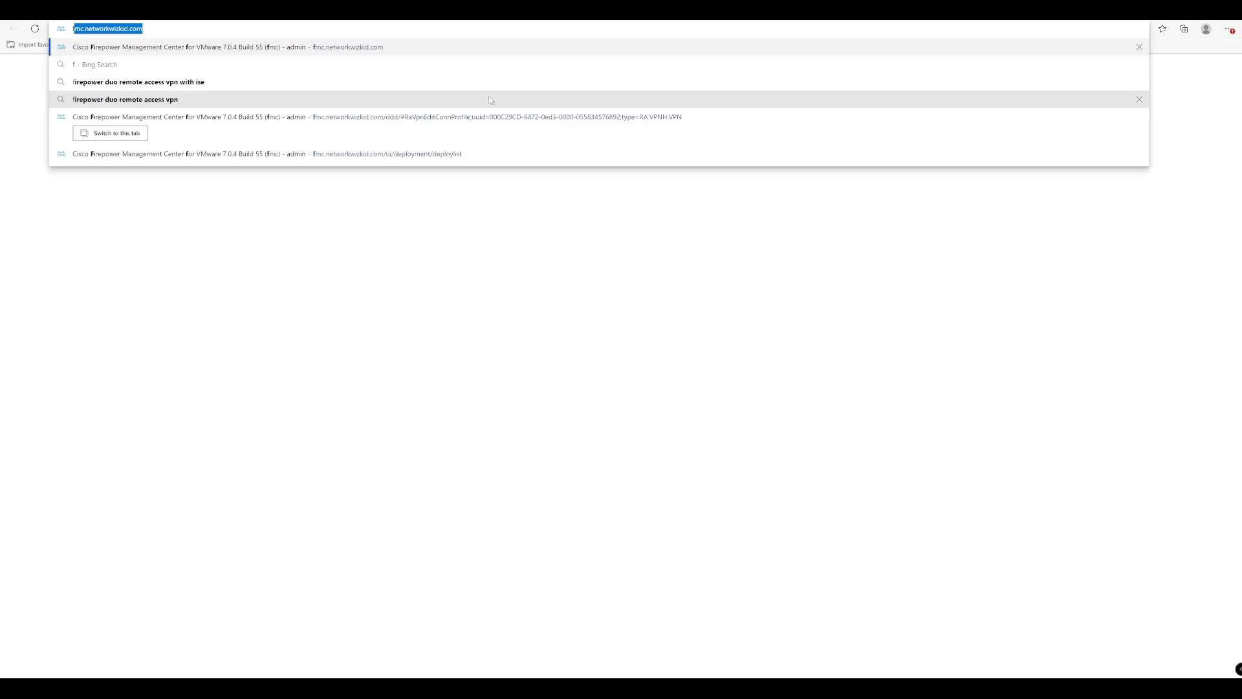
text(om)
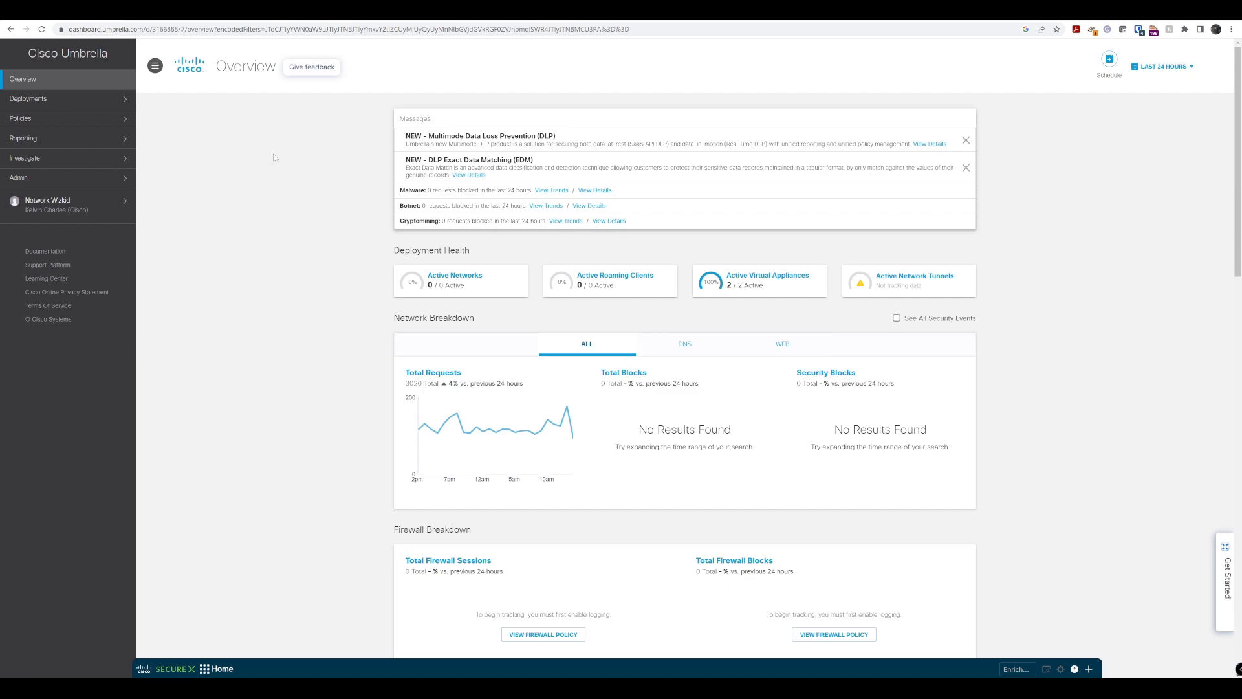
Step: Open Reporting > Activity Search and search identities for 'la'
click(96, 138)
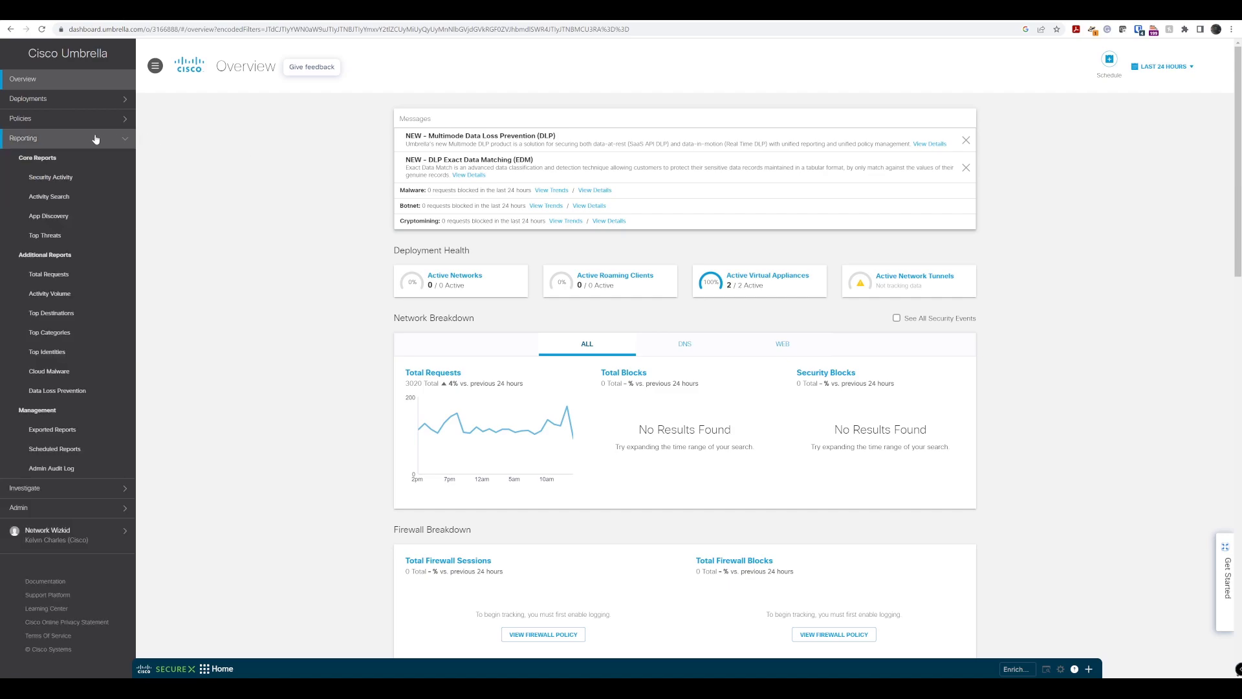
click(63, 199)
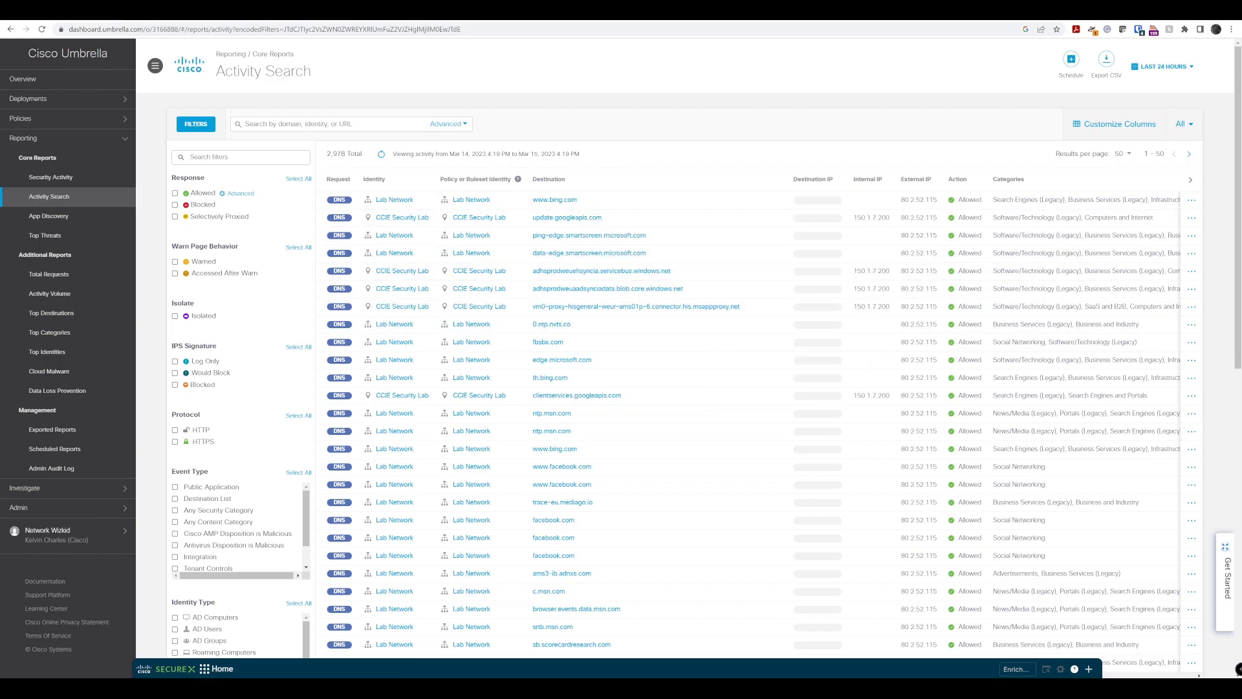
click(271, 124)
text(la)
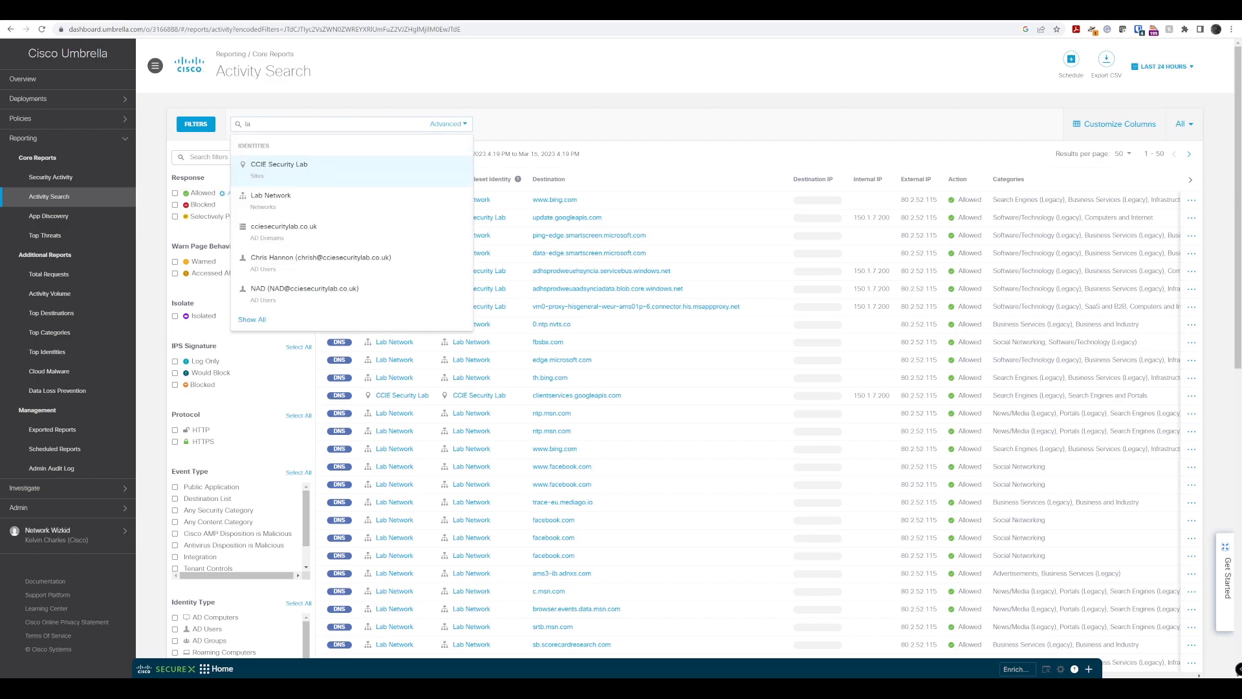
Step: Filter Activity Search to the Lab Network identity and scroll through its 129 requests
click(337, 194)
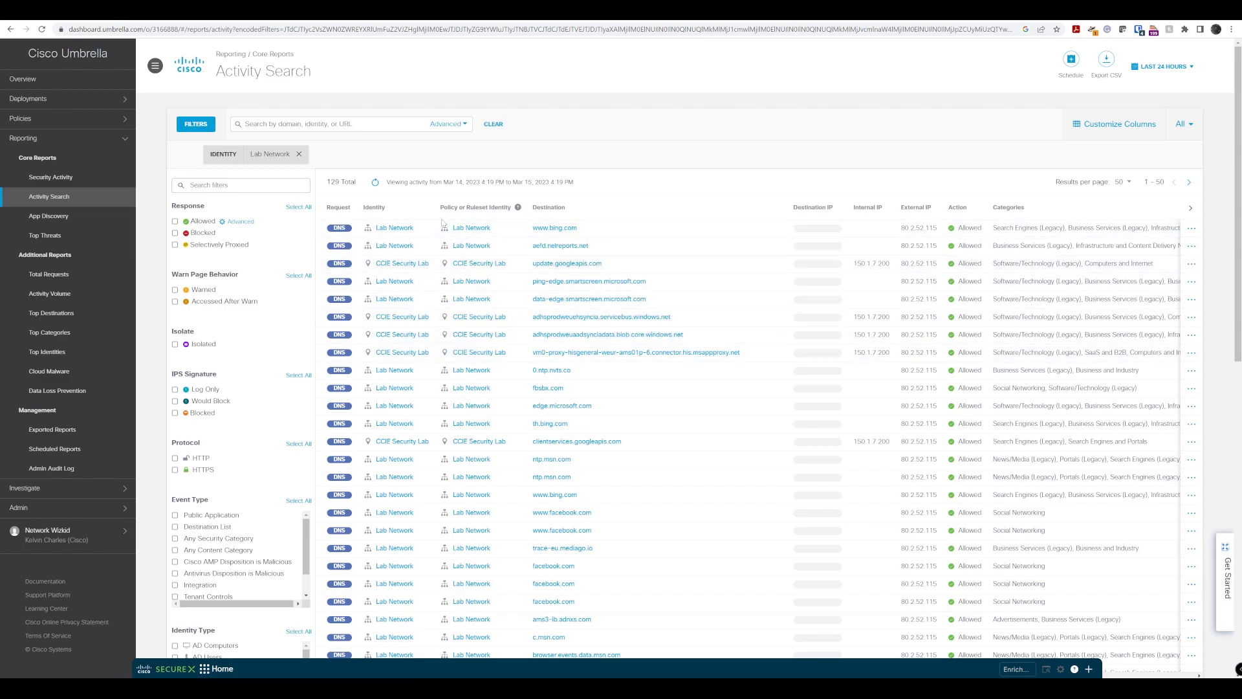
scroll(519, 412, down, 1)
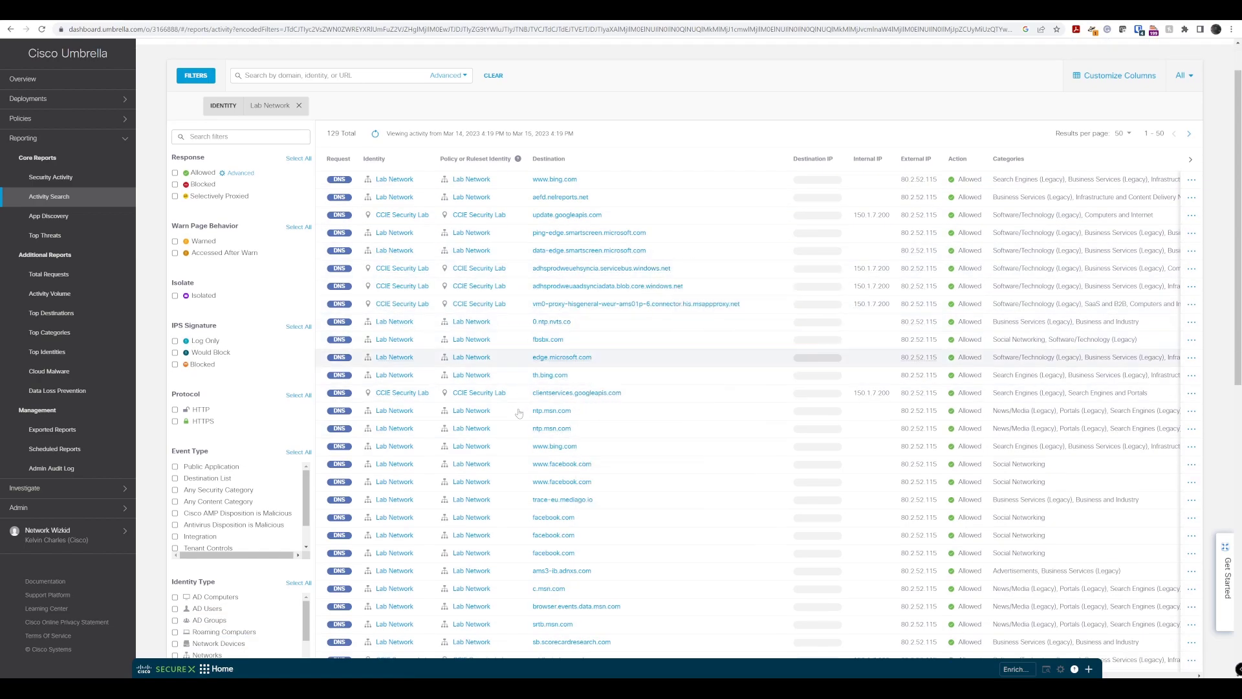
scroll(548, 497, down, 1)
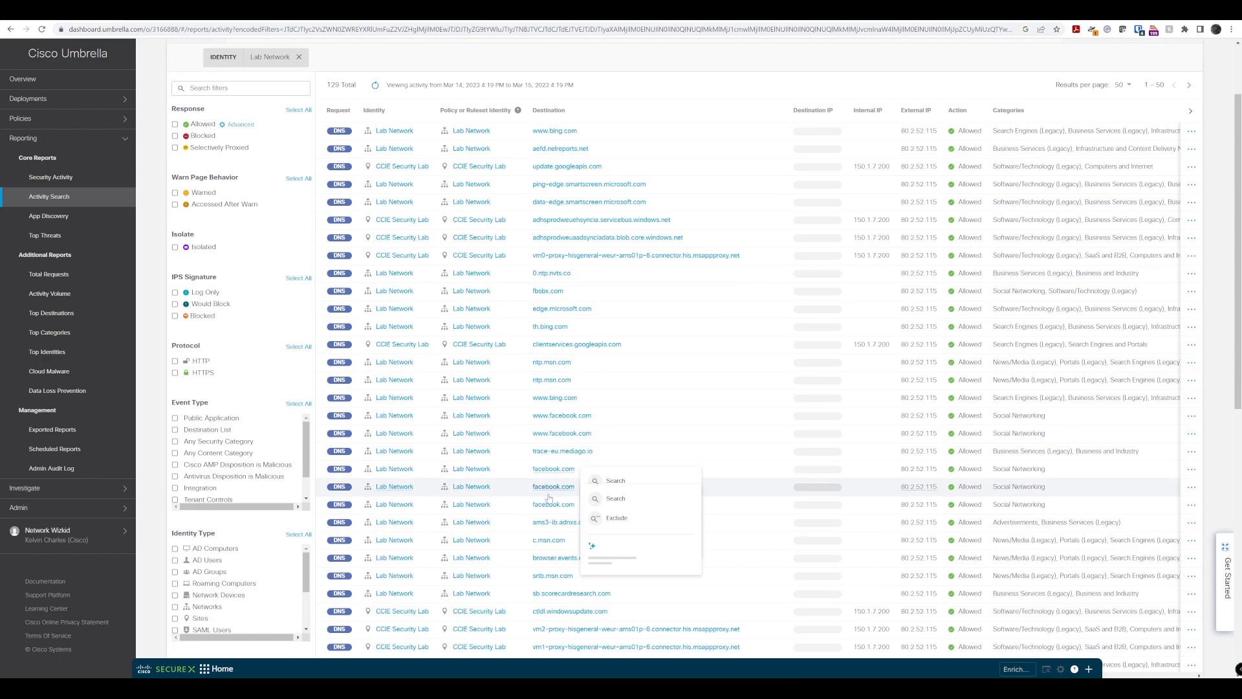
mouse_move(584, 421)
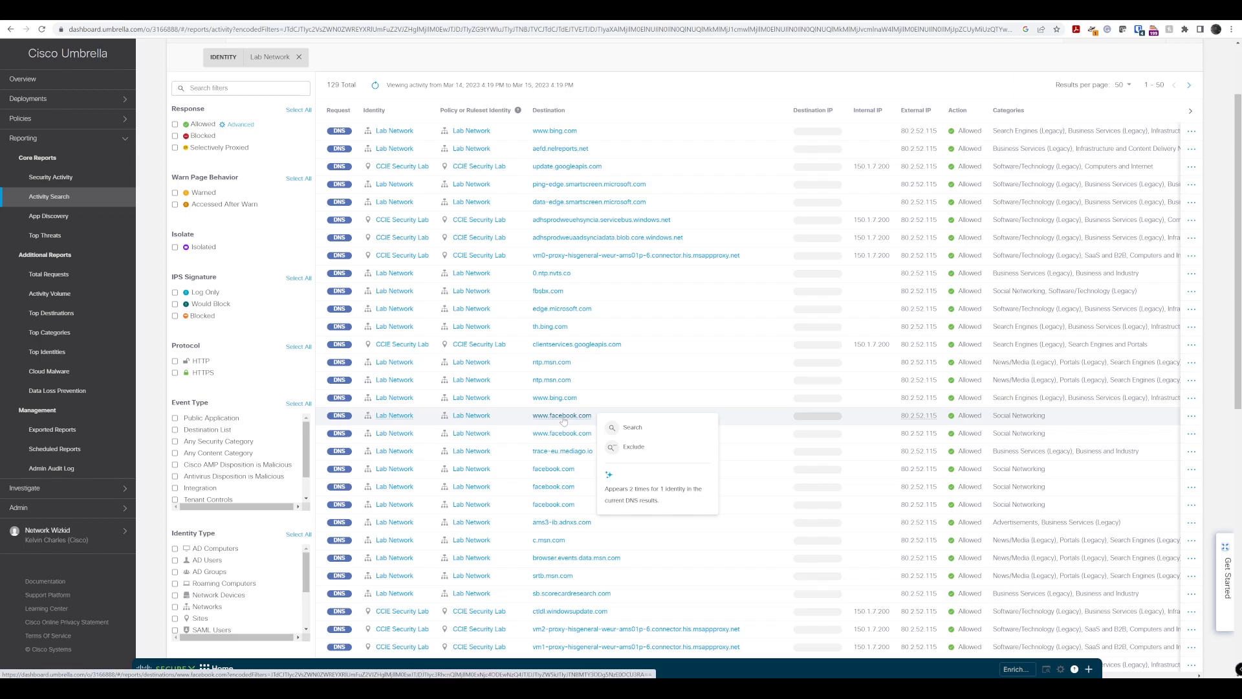
mouse_move(932, 419)
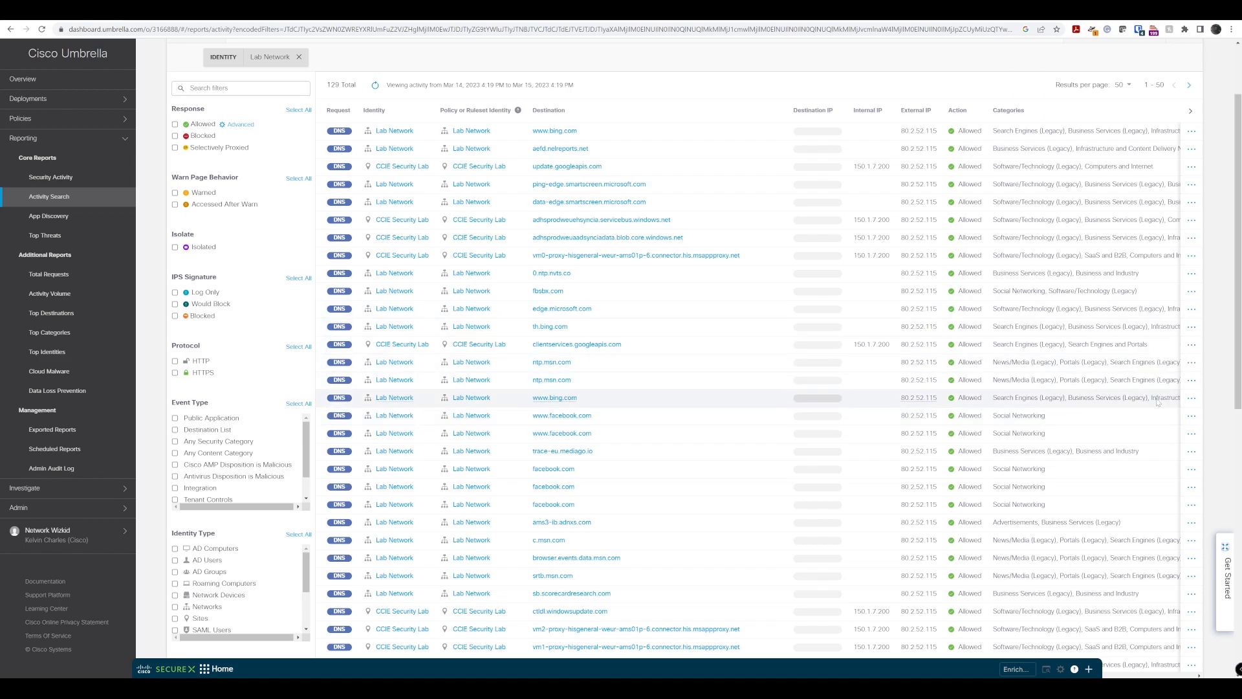
click(1192, 416)
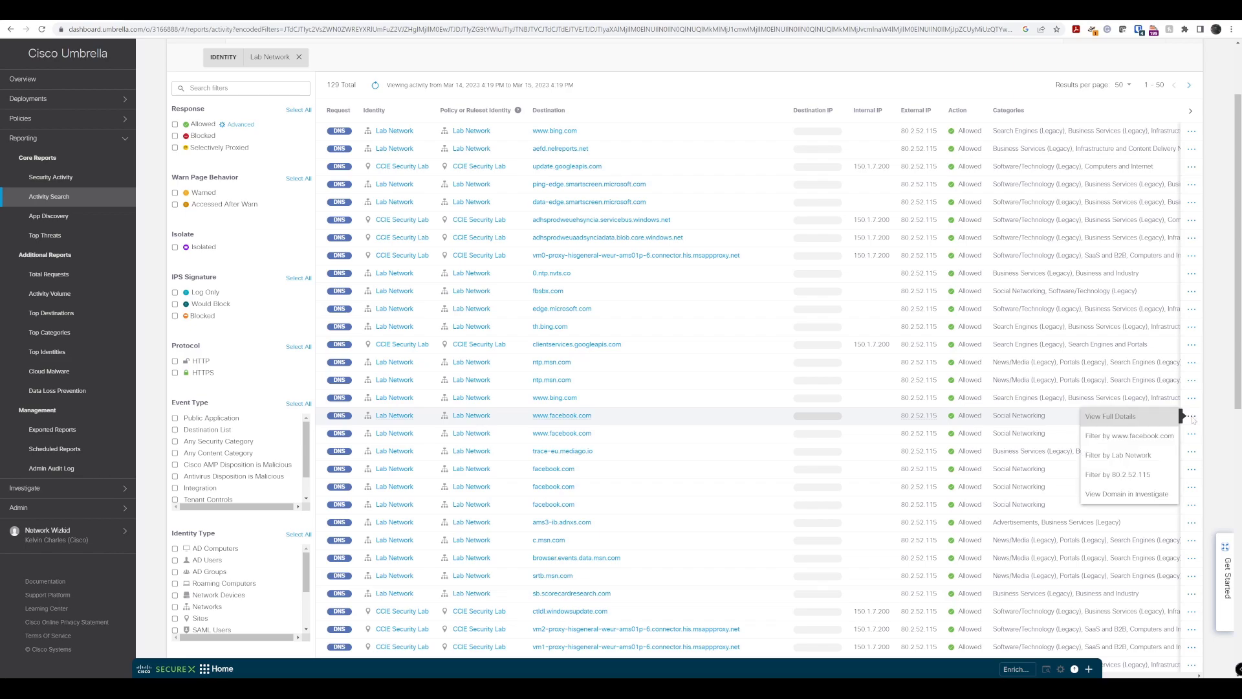
click(1144, 425)
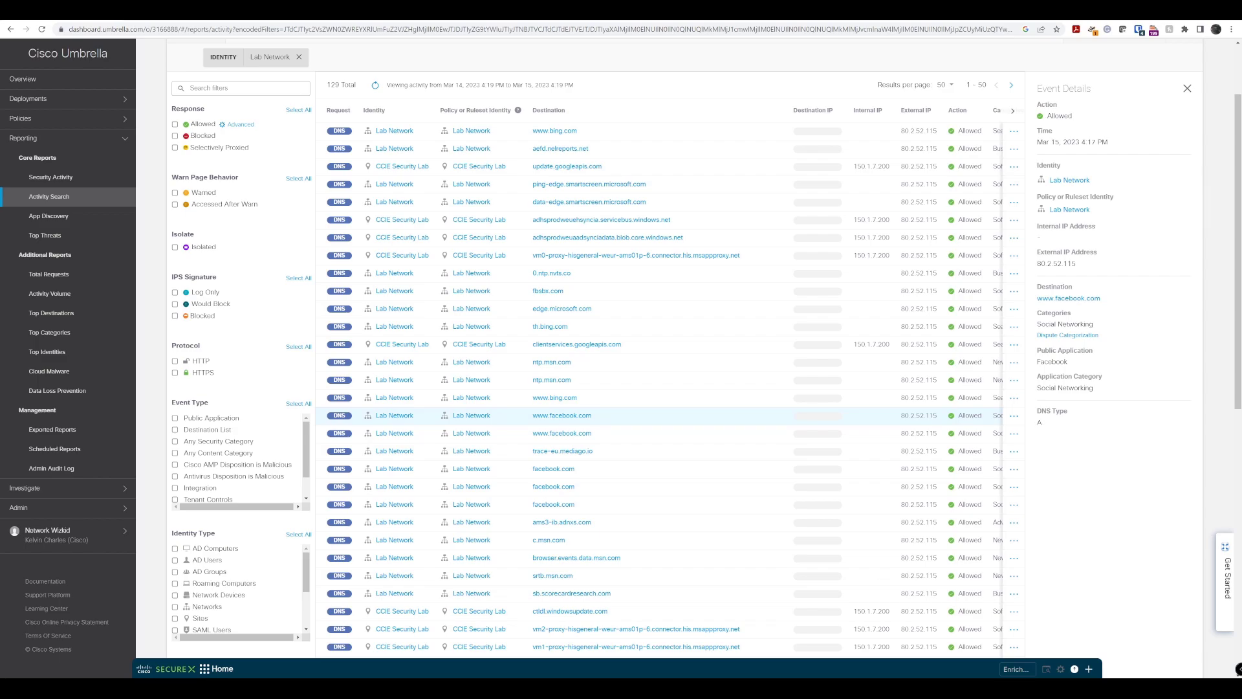
double_click(1056, 423)
Step: Close the event details and scroll the results table to reveal Public Application and Date & Time columns
click(1187, 89)
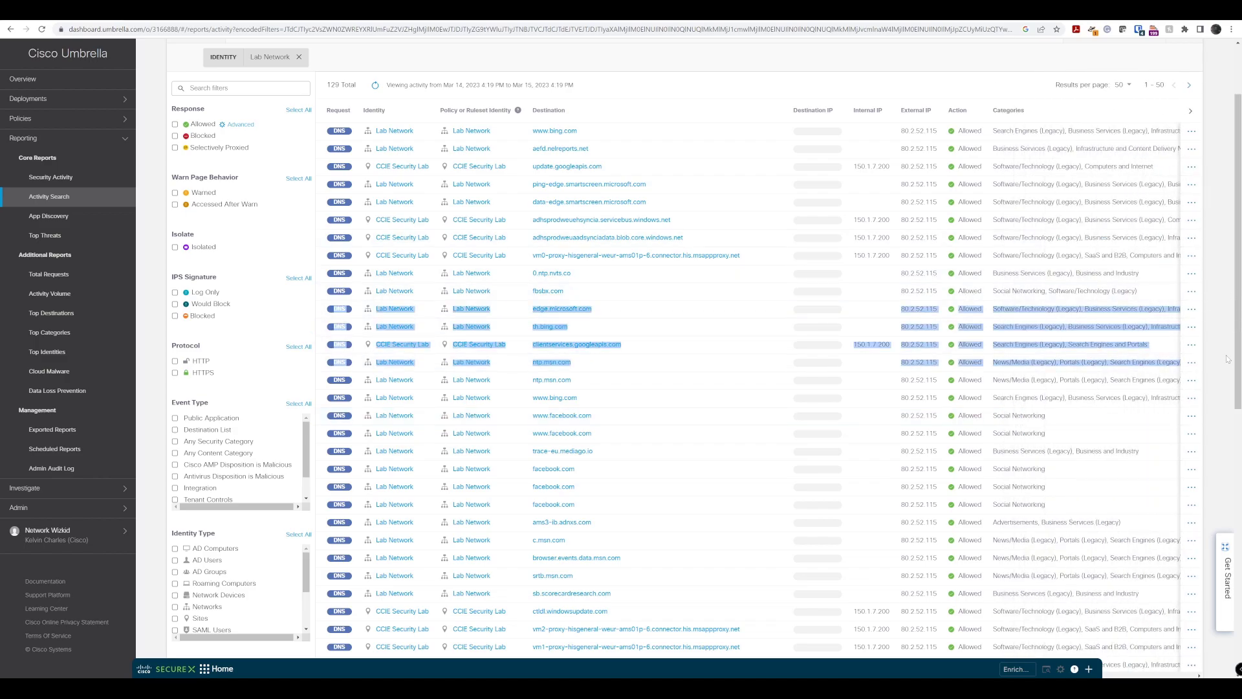
drag(1239, 303, 1239, 566)
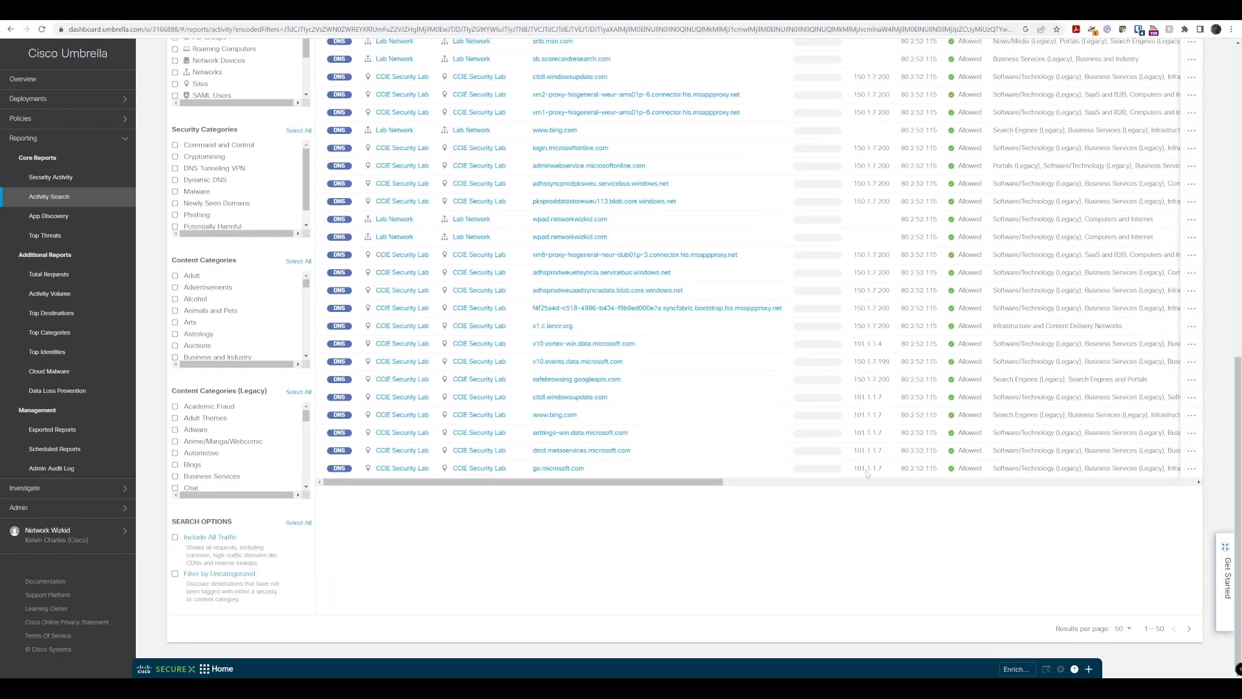
drag(728, 482, 919, 487)
drag(1238, 449, 1237, 416)
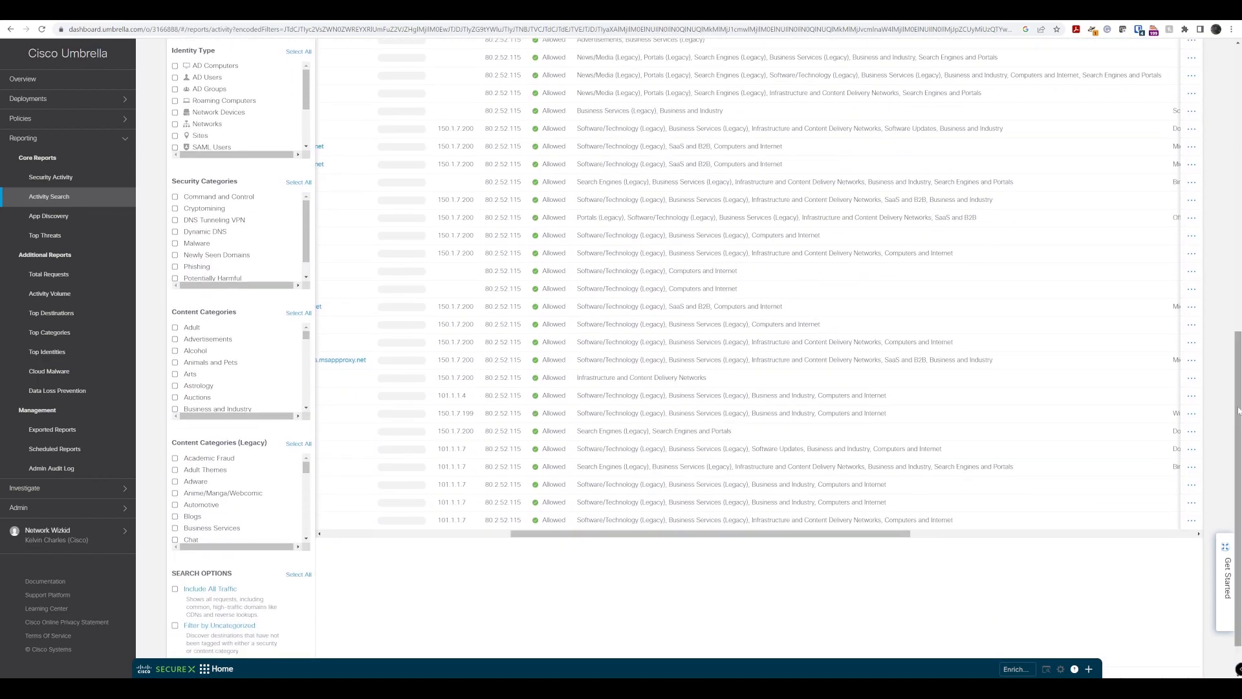
drag(795, 534, 982, 535)
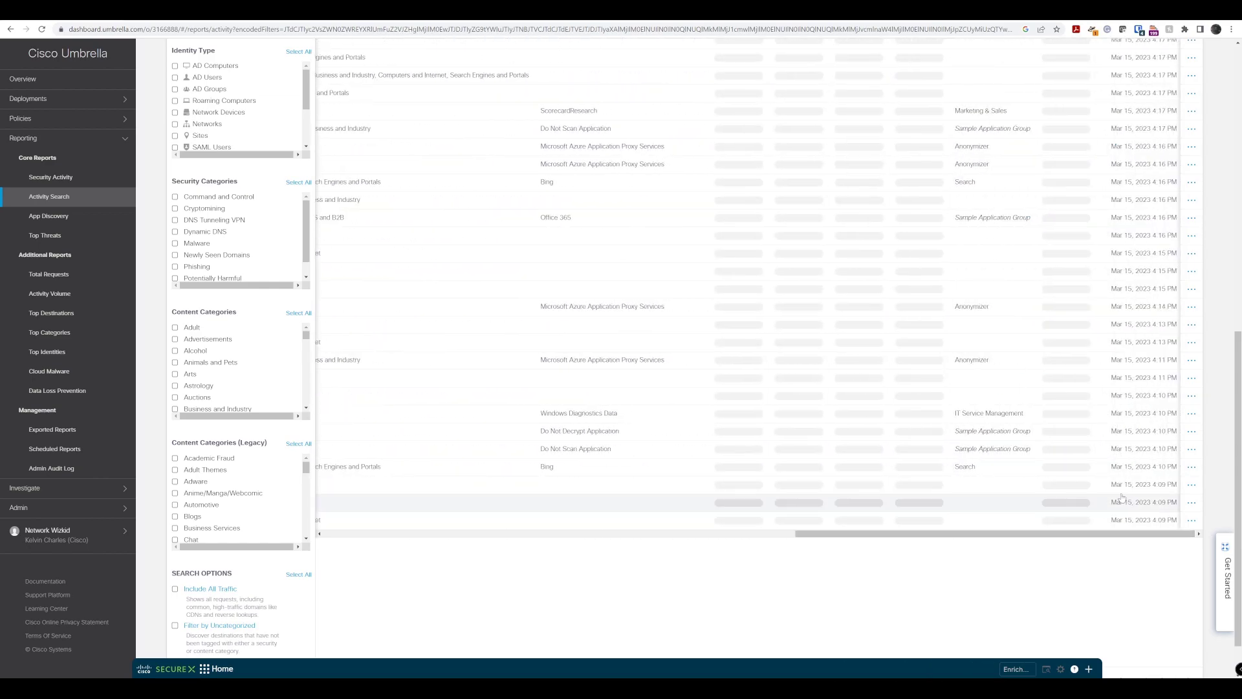
scroll(1140, 396, up, 2)
scroll(1140, 396, up, 4)
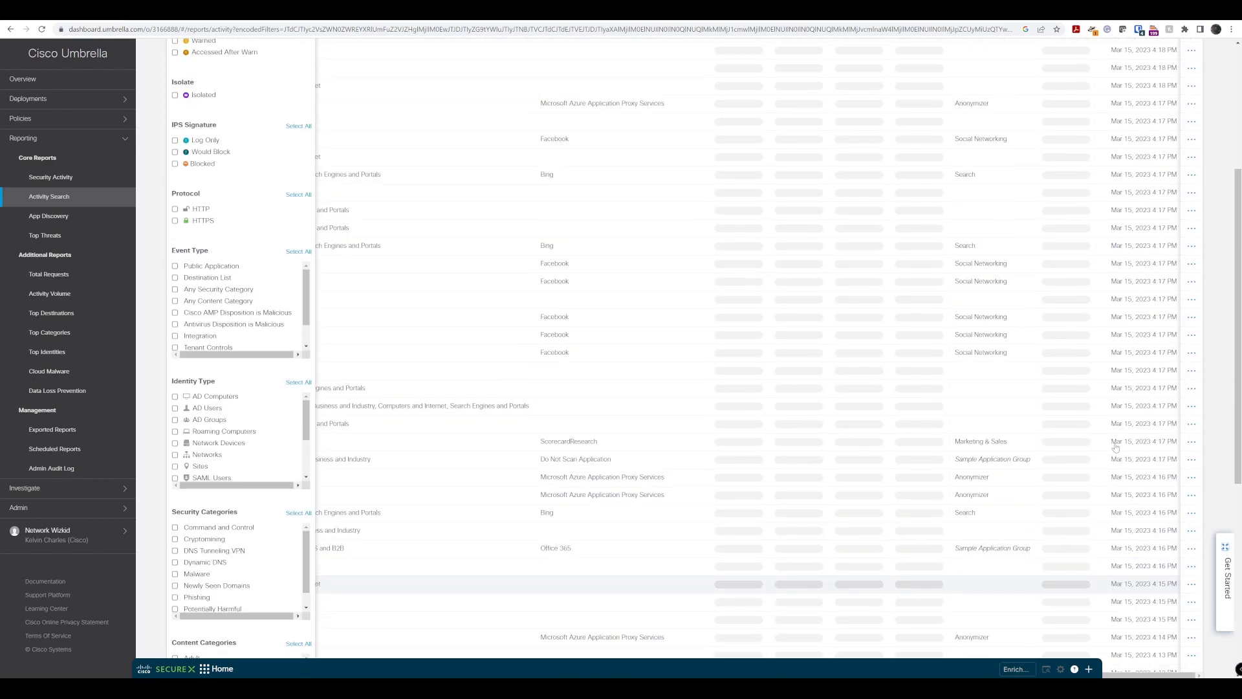
scroll(797, 493, up, 3)
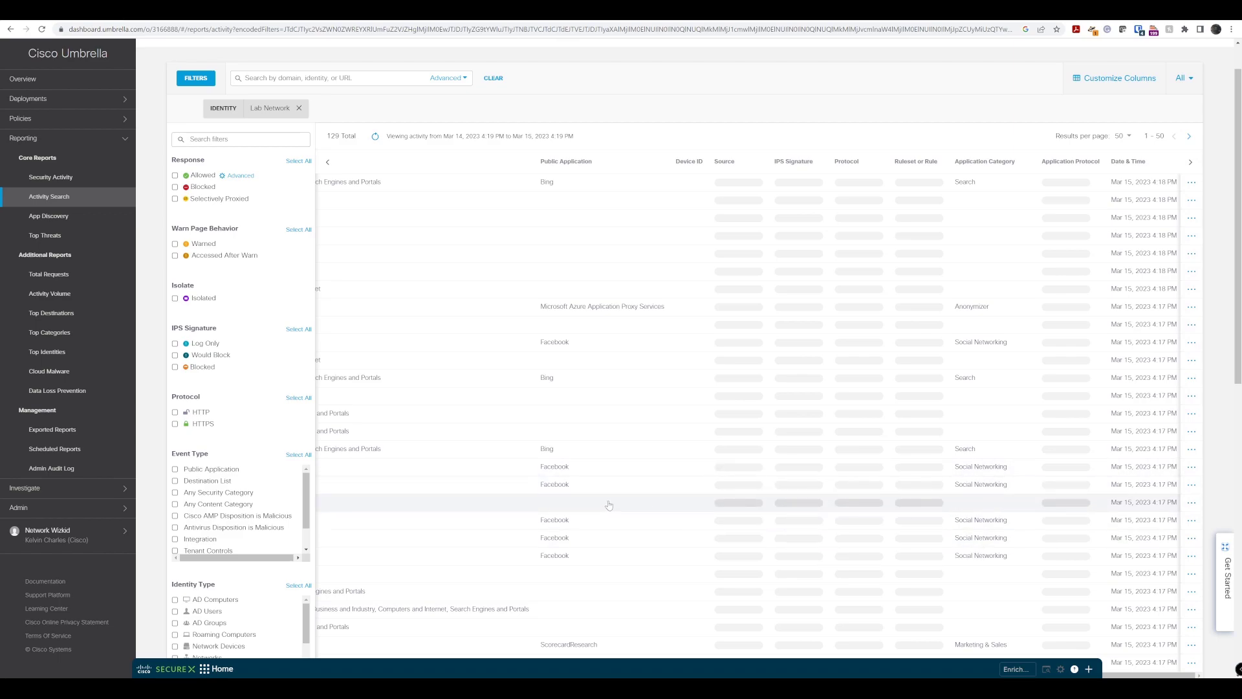
click(590, 519)
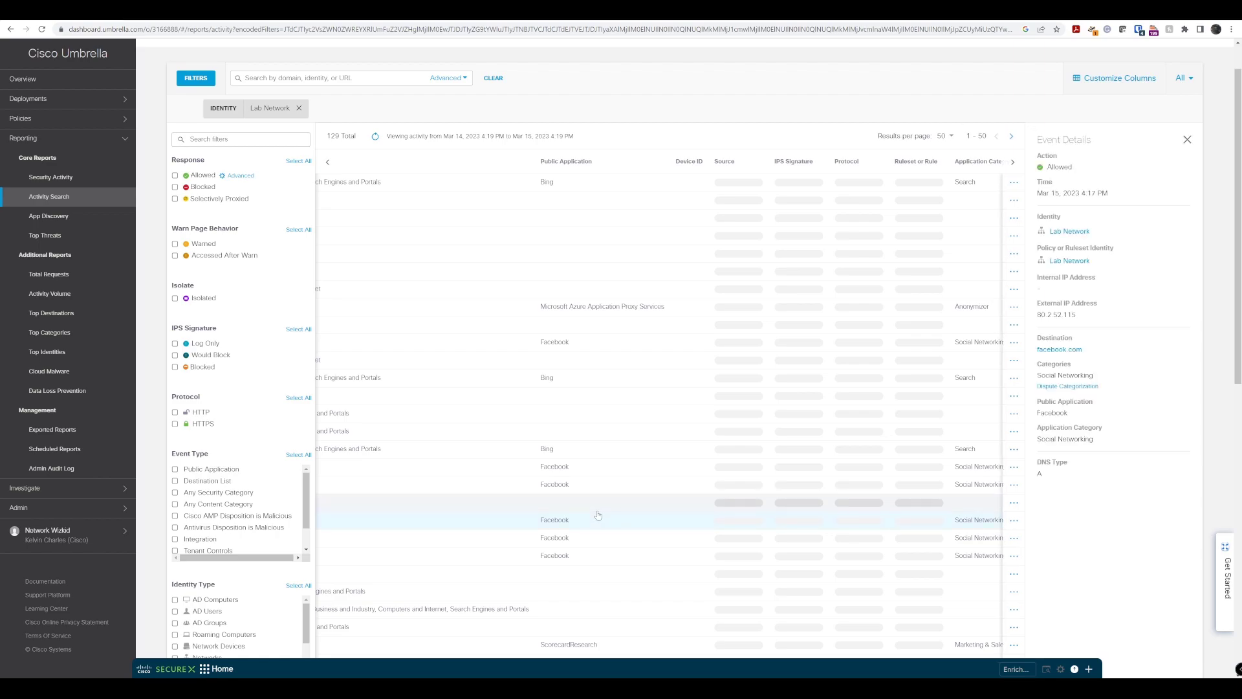
click(1187, 140)
scroll(664, 454, down, 1)
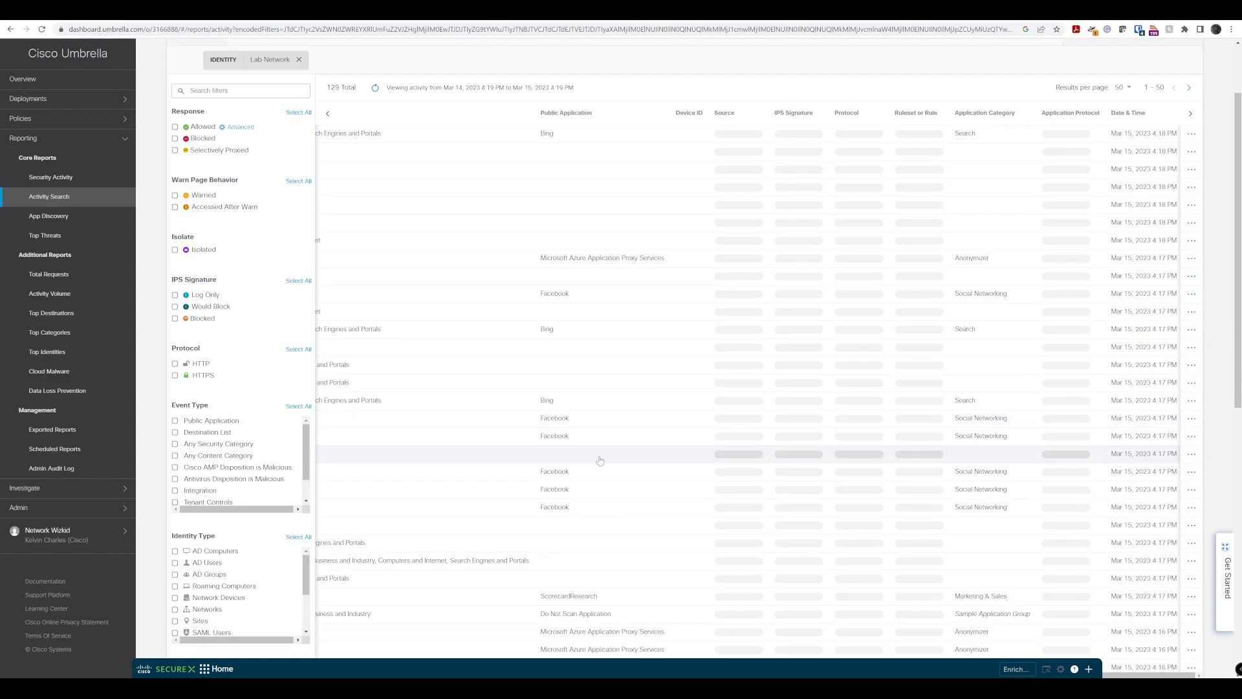